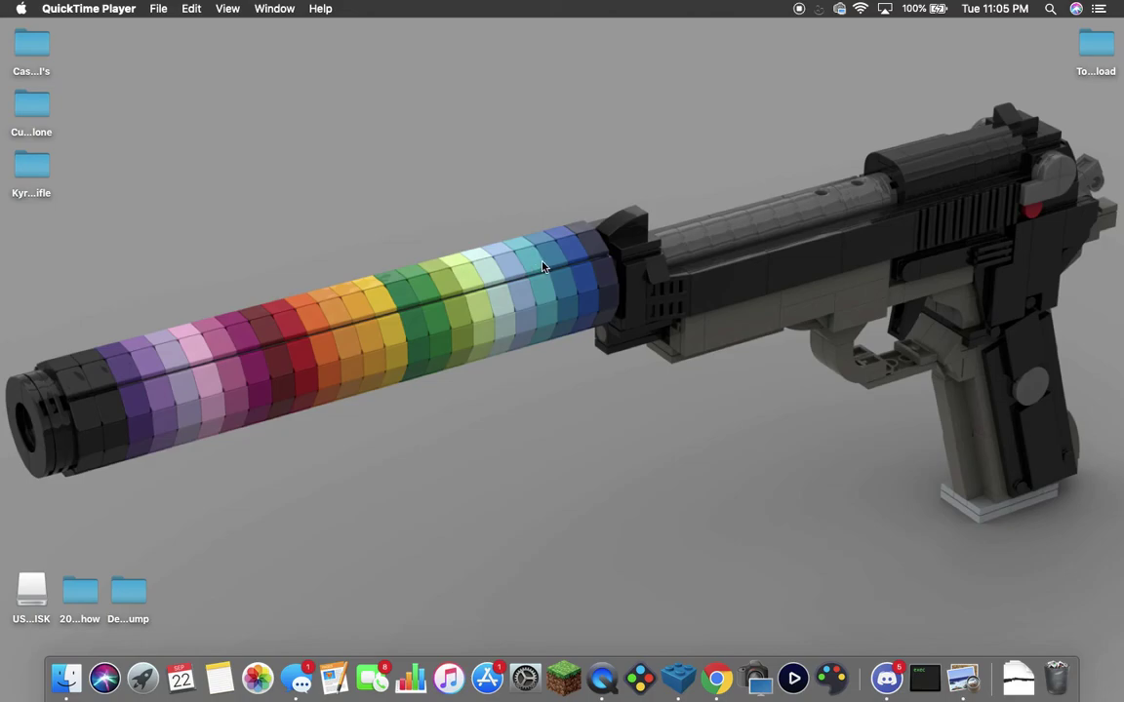
Switch to the Colt R75A model in LEGO Digital Designer and examine the grip and the receiver's side with the long grey arm
key("ctrl+Left")
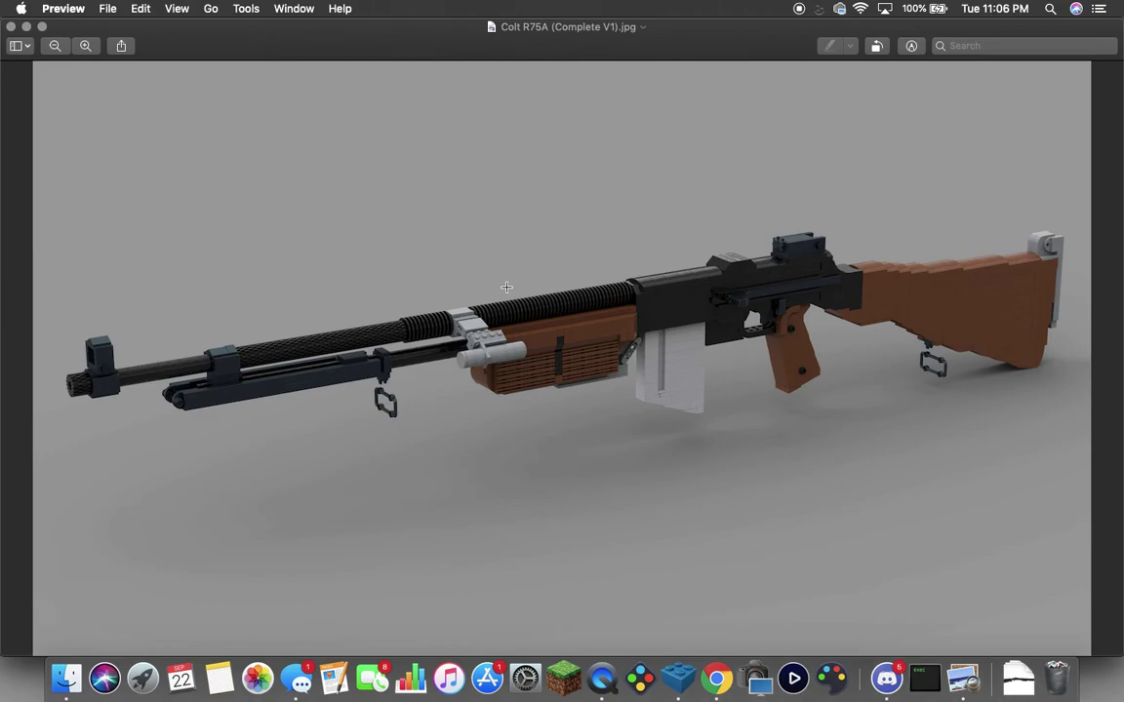
key("ctrl+Left")
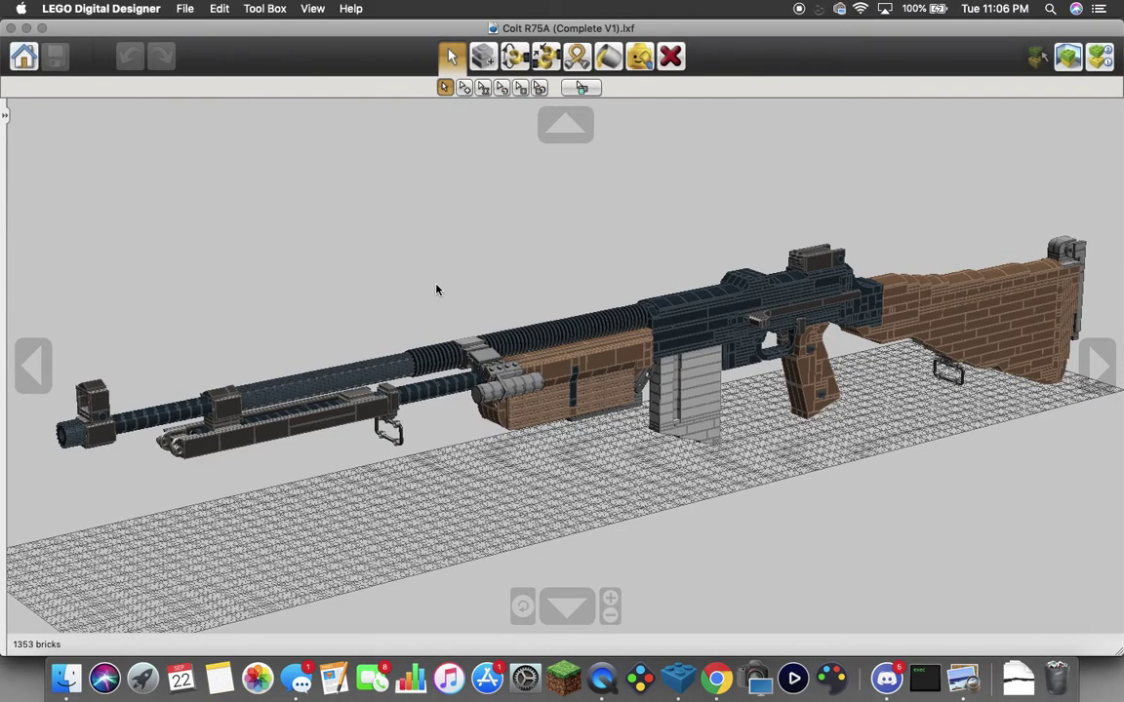
left_click_drag(913, 413, 314, 378)
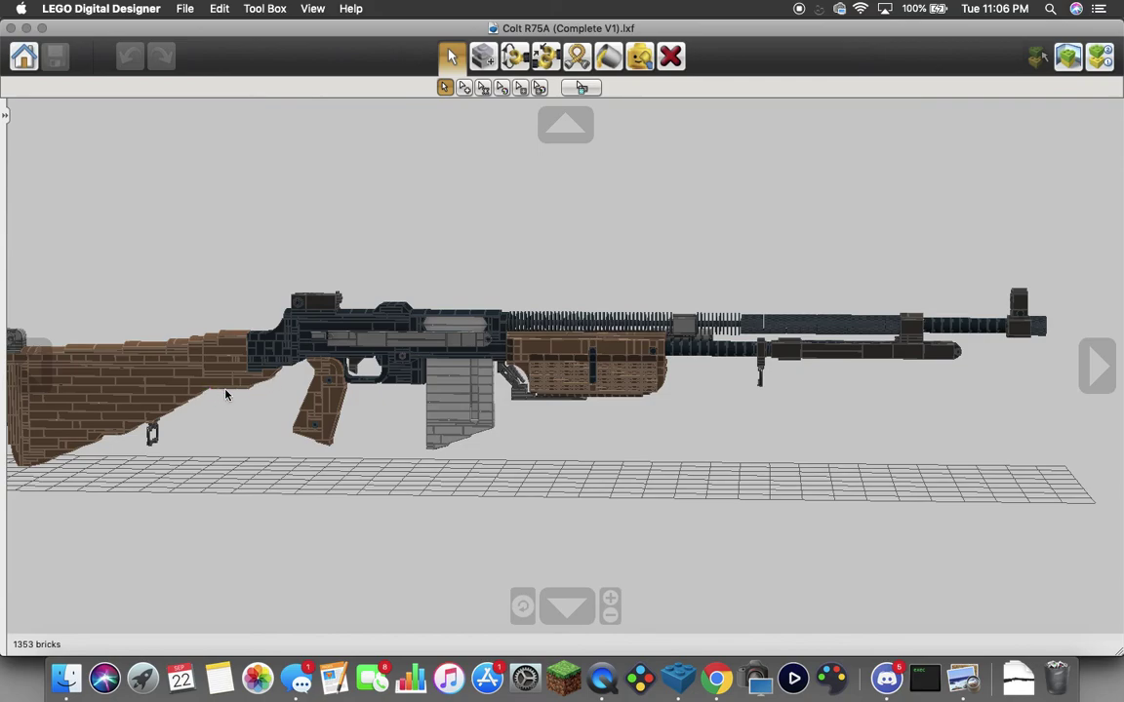
right_click(338, 379)
scroll(432, 458, "up", 5)
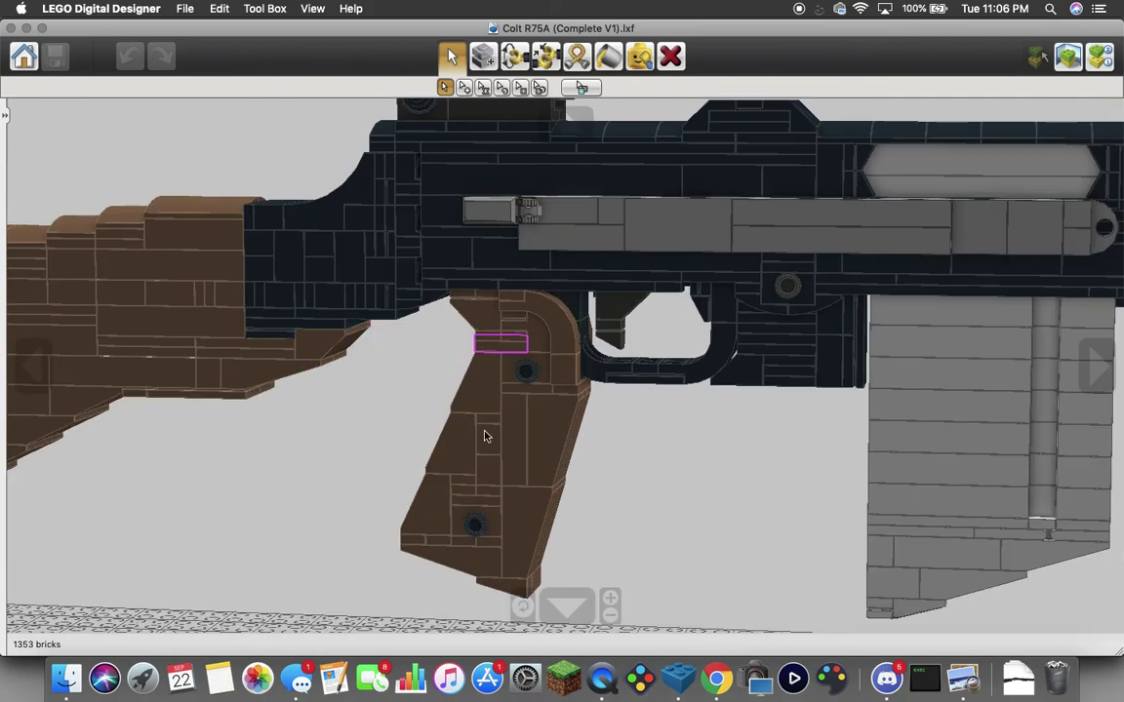
right_click(841, 242)
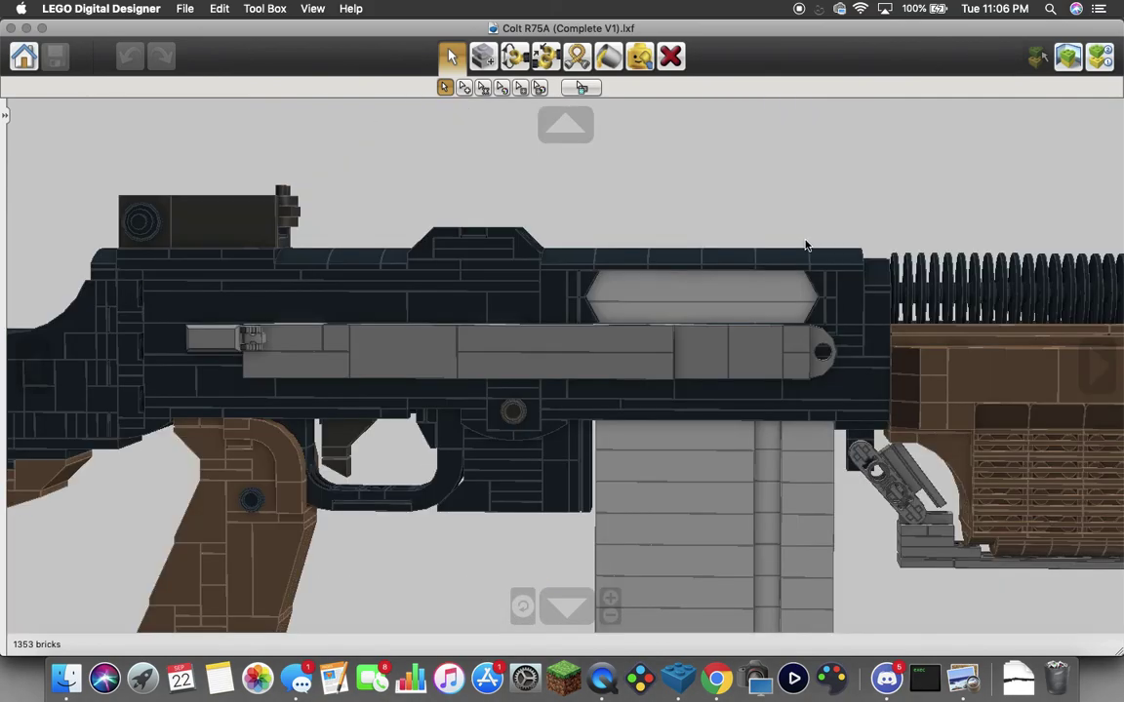
left_click_drag(806, 245, 469, 358)
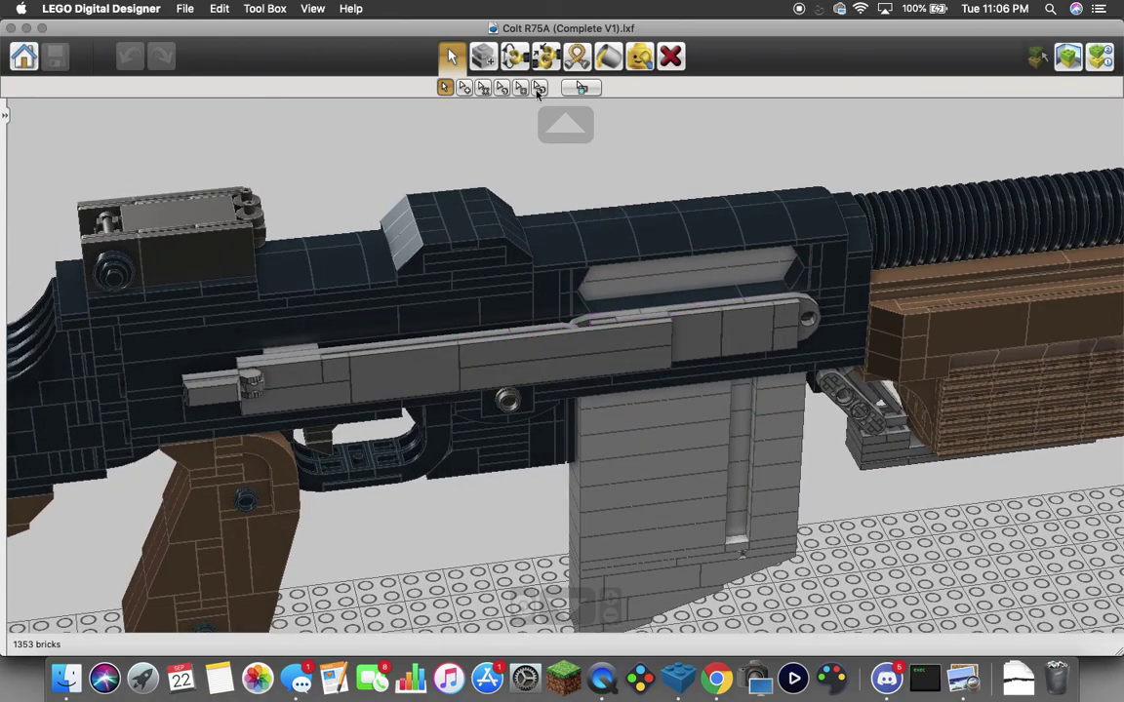
Hide the grey brick covering the small studded block on the receiver, and hinge the long grey arm upward to about -169.44
left_click(514, 56)
left_click(315, 390)
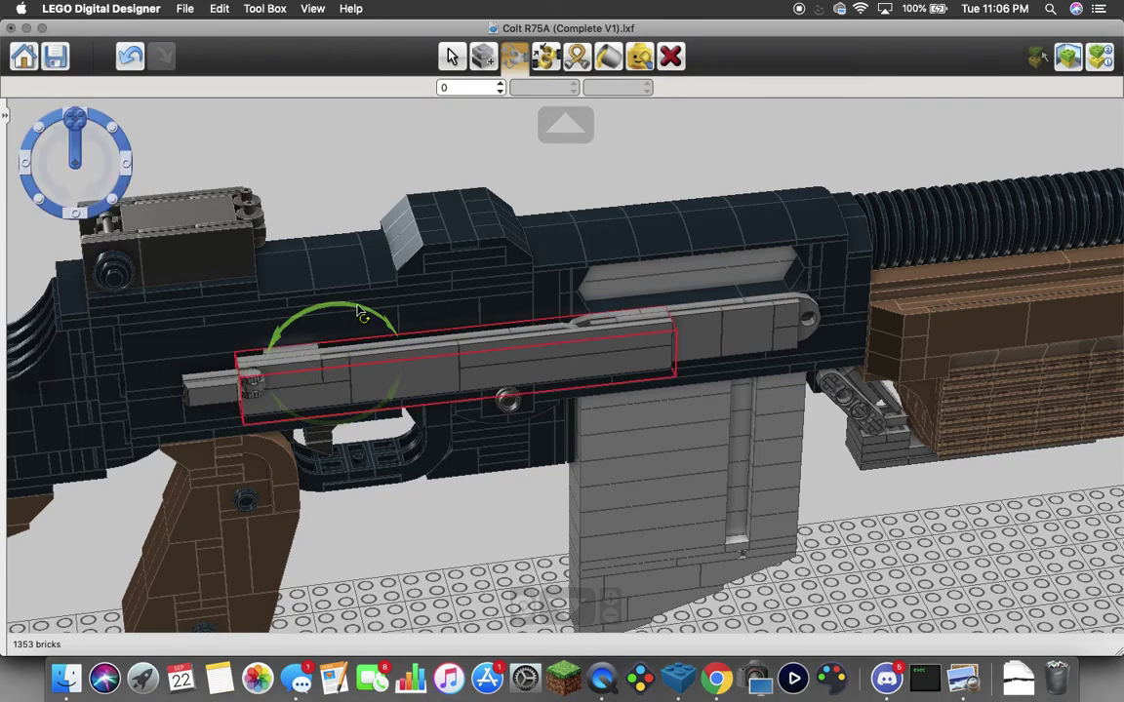
left_click(648, 112)
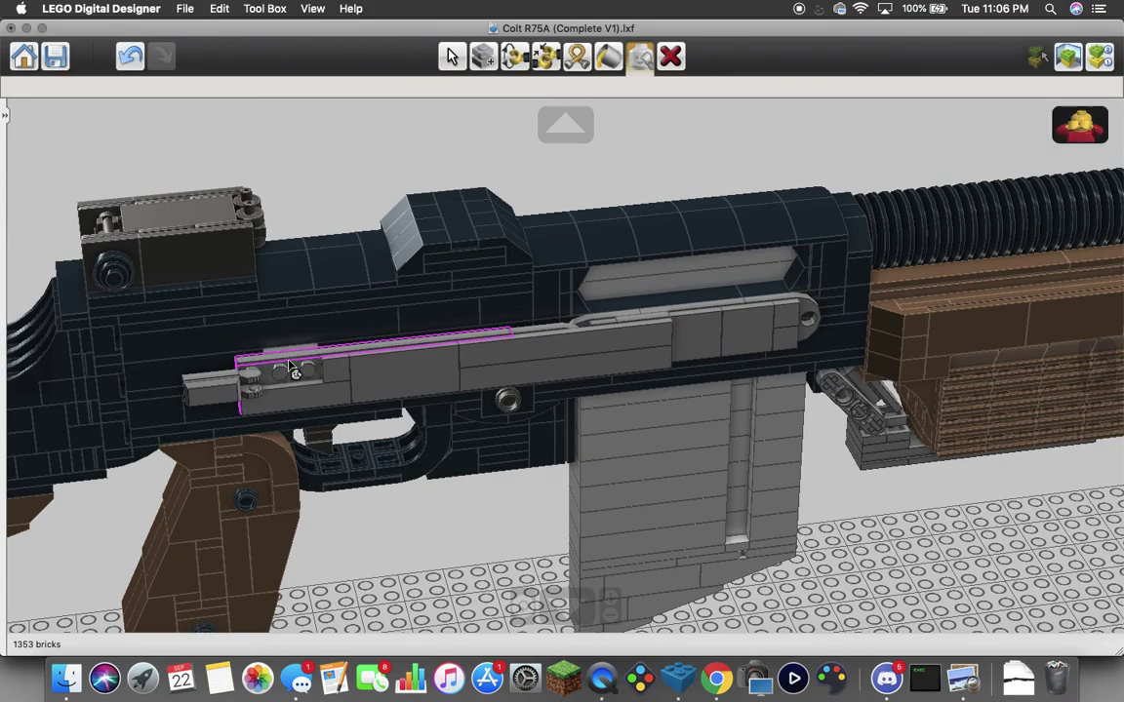
left_click(514, 55)
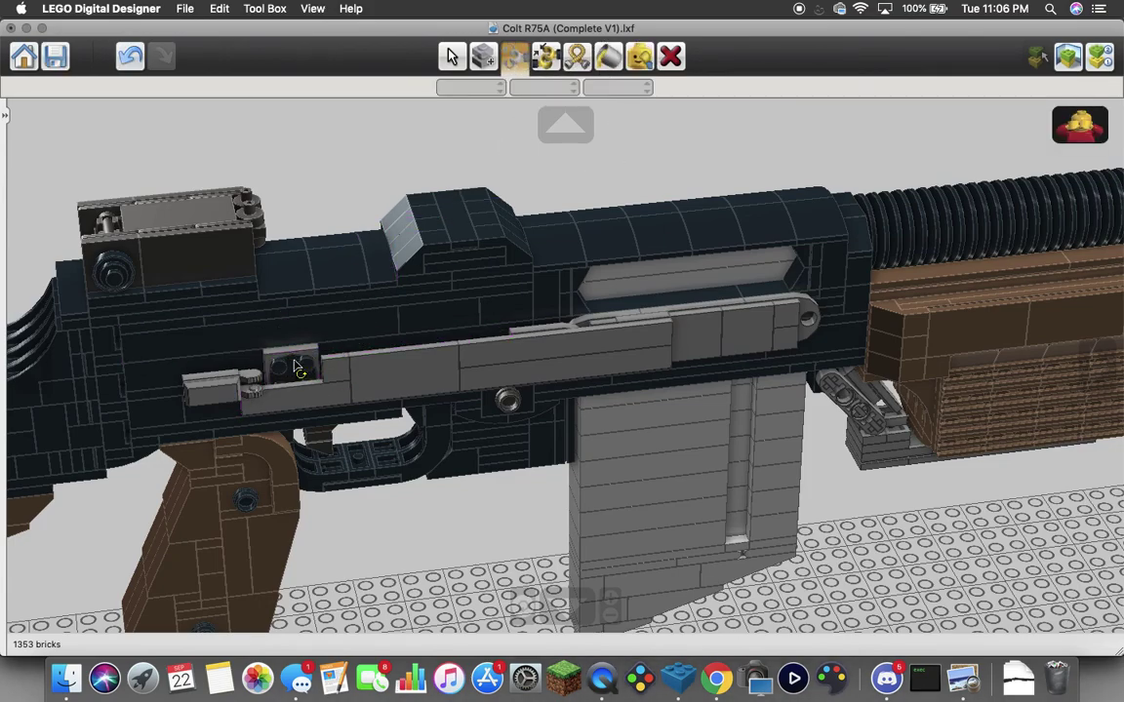
left_click(327, 334)
mouse_move(327, 335)
left_mouse_down()
mouse_move(349, 302)
mouse_move(344, 337)
left_mouse_up()
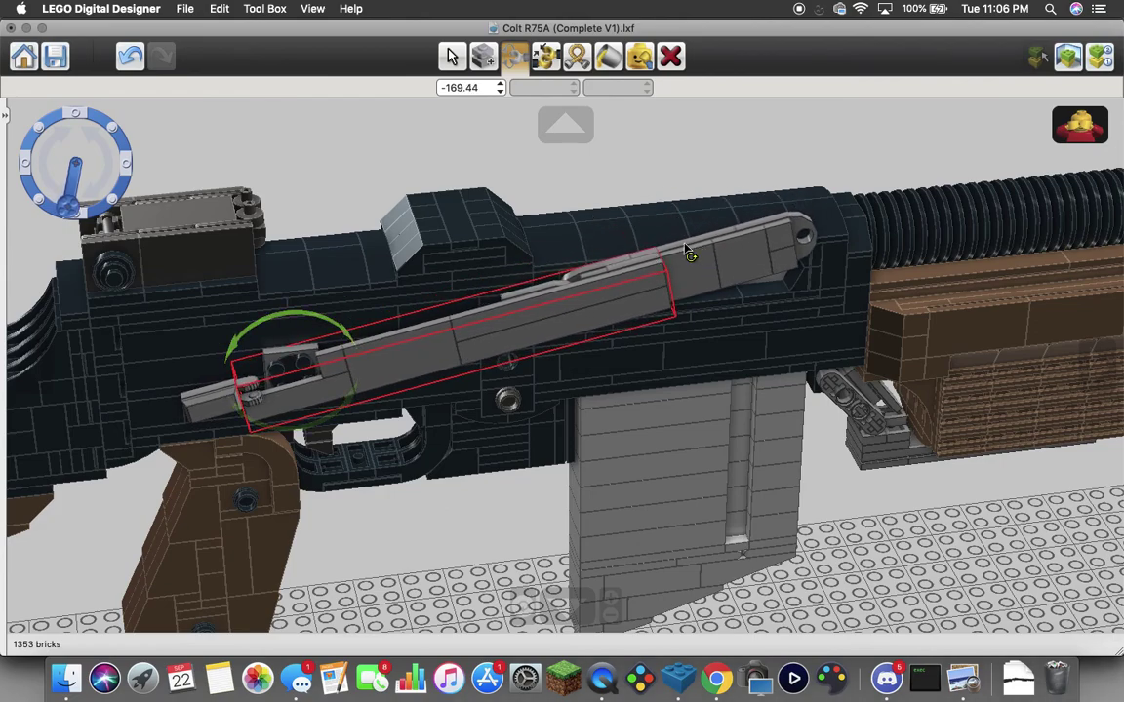
Hinge the arm's front segment down to lie level along the receiver, and try rotating the small studded block near its rear
left_click(585, 256)
left_click_drag(627, 242, 646, 234)
left_click(734, 157)
left_click_drag(733, 154, 731, 117)
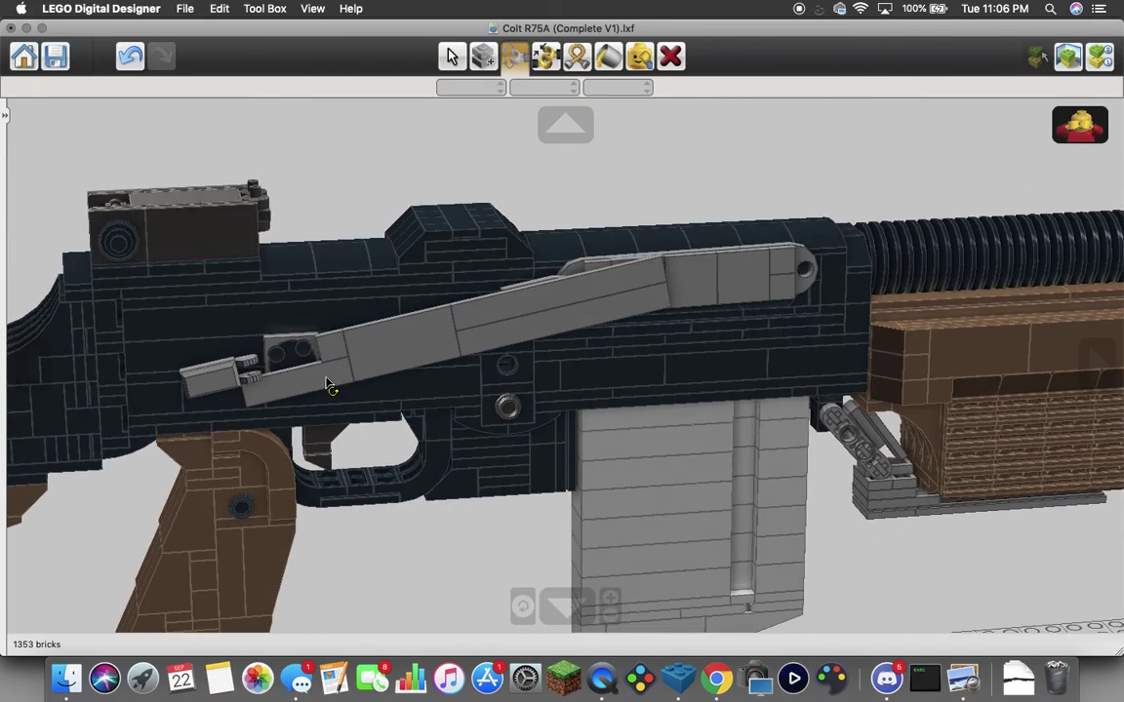
left_click(279, 362)
left_click_drag(293, 311, 305, 298)
Undo the hinge rotations and the brick hiding on the receiver's grey arm, and return to the selection tool
left_click(840, 168)
left_click_drag(840, 168, 532, 301)
scroll(680, 312, "down", 5)
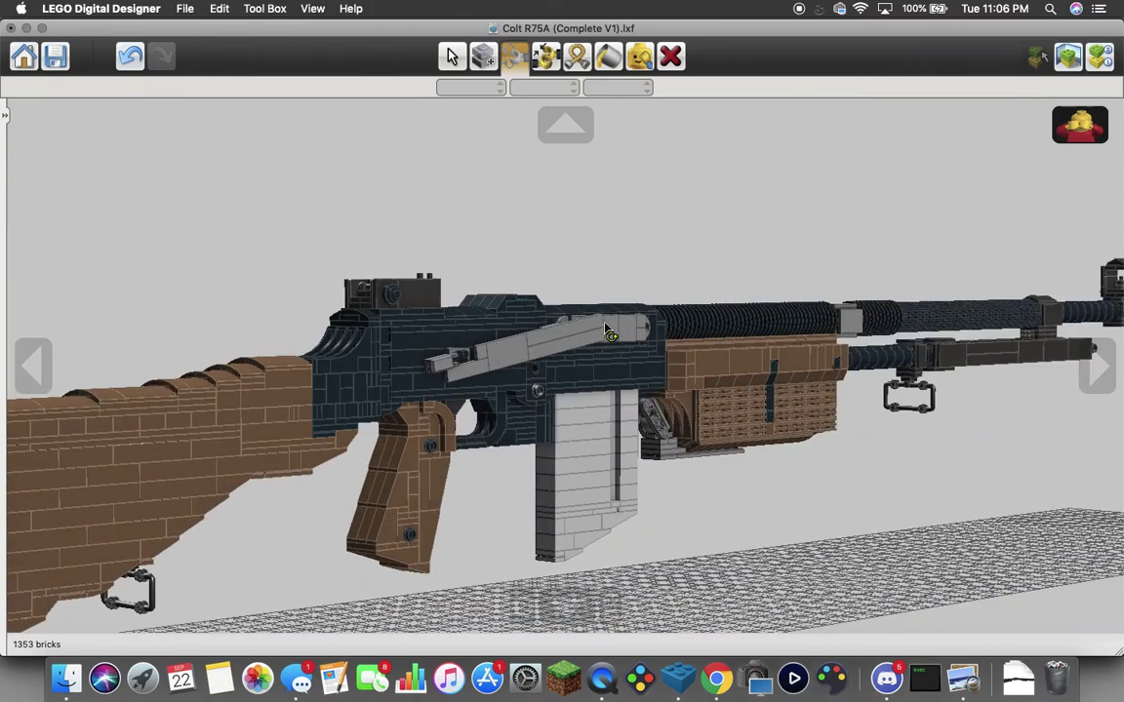
left_click_drag(583, 301, 559, 269)
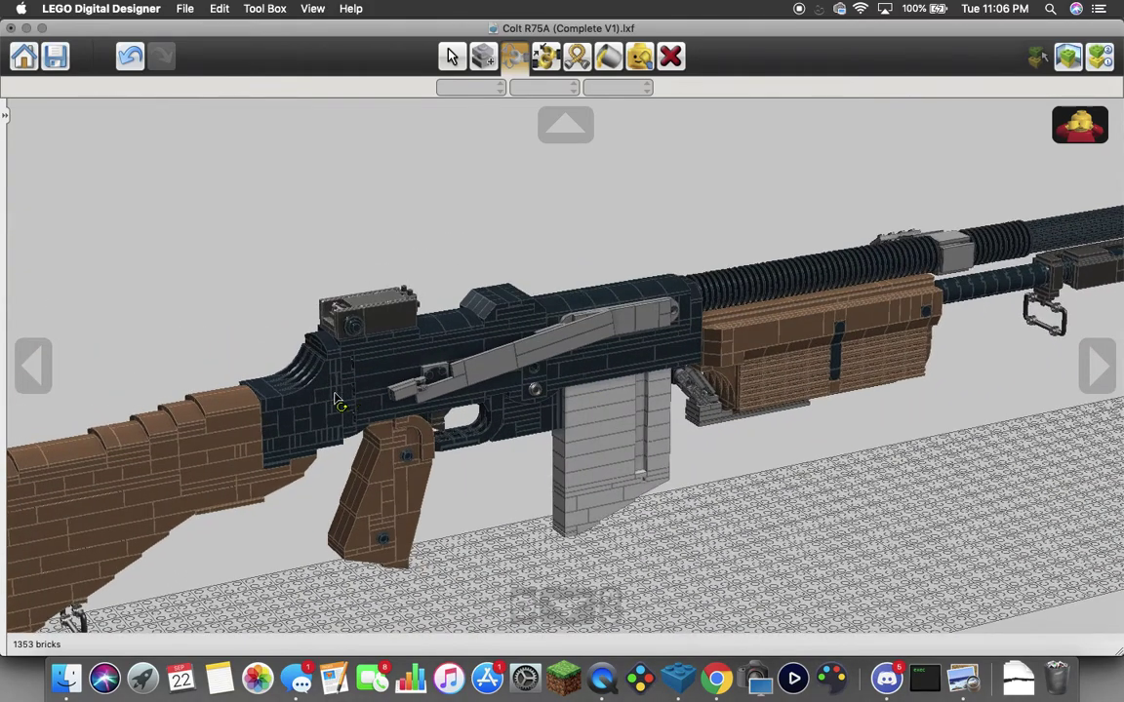
left_click(131, 56)
left_click(131, 55)
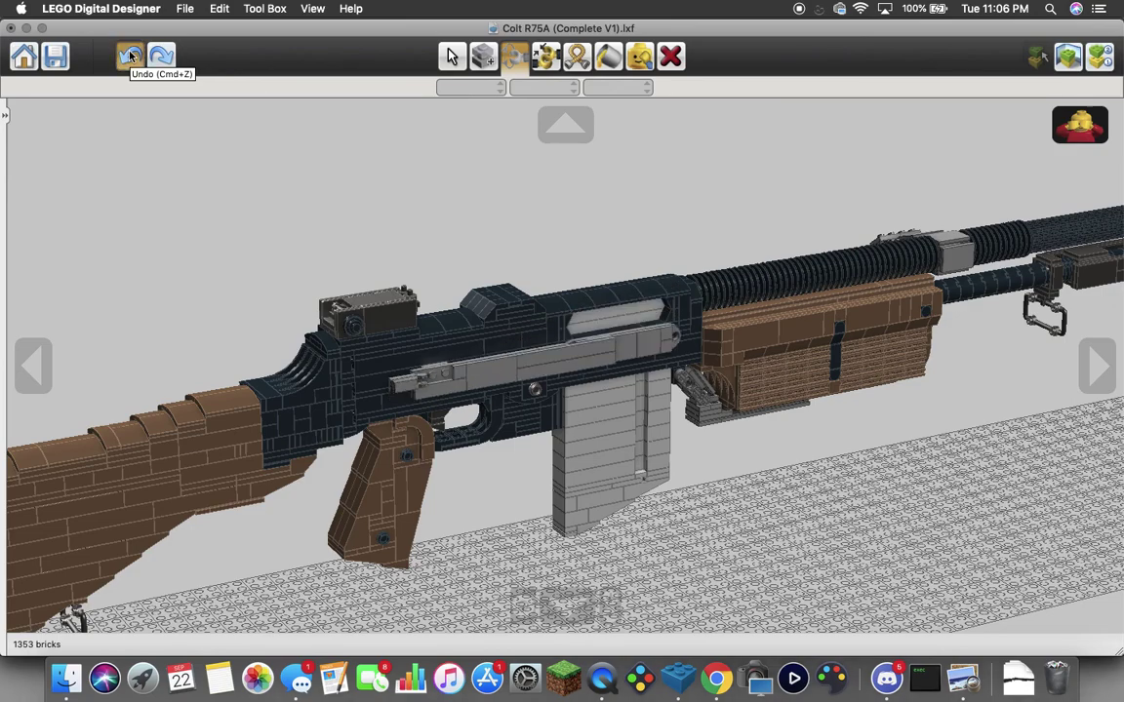
left_click(130, 55)
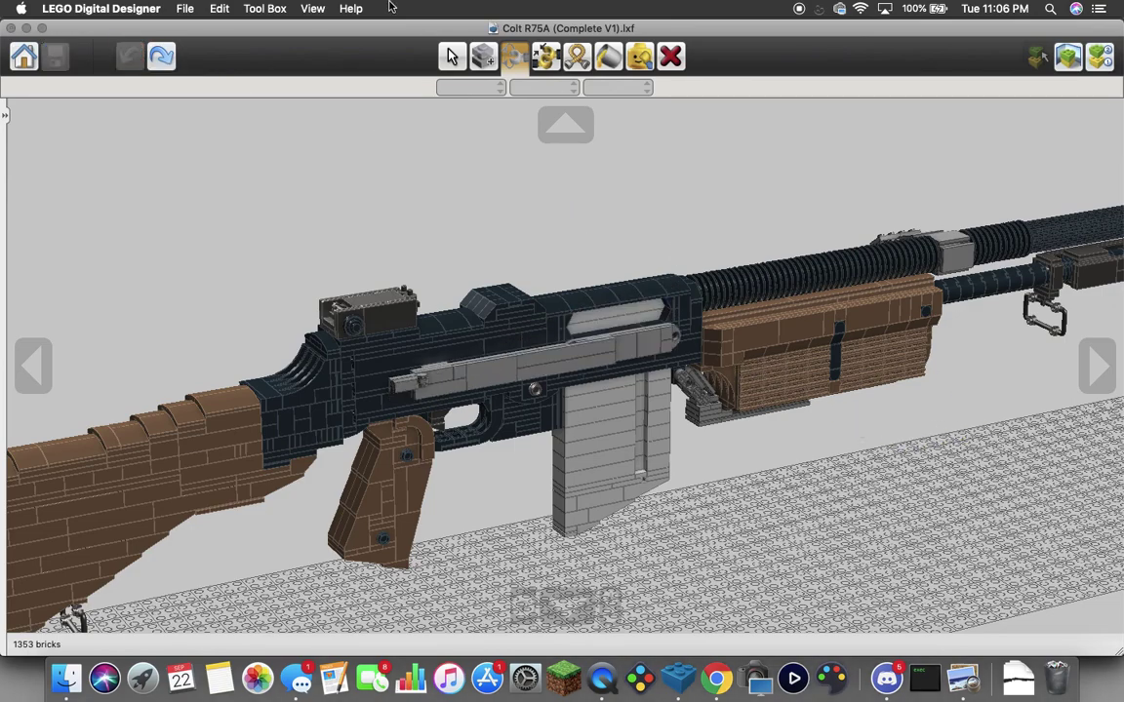
left_click(448, 56)
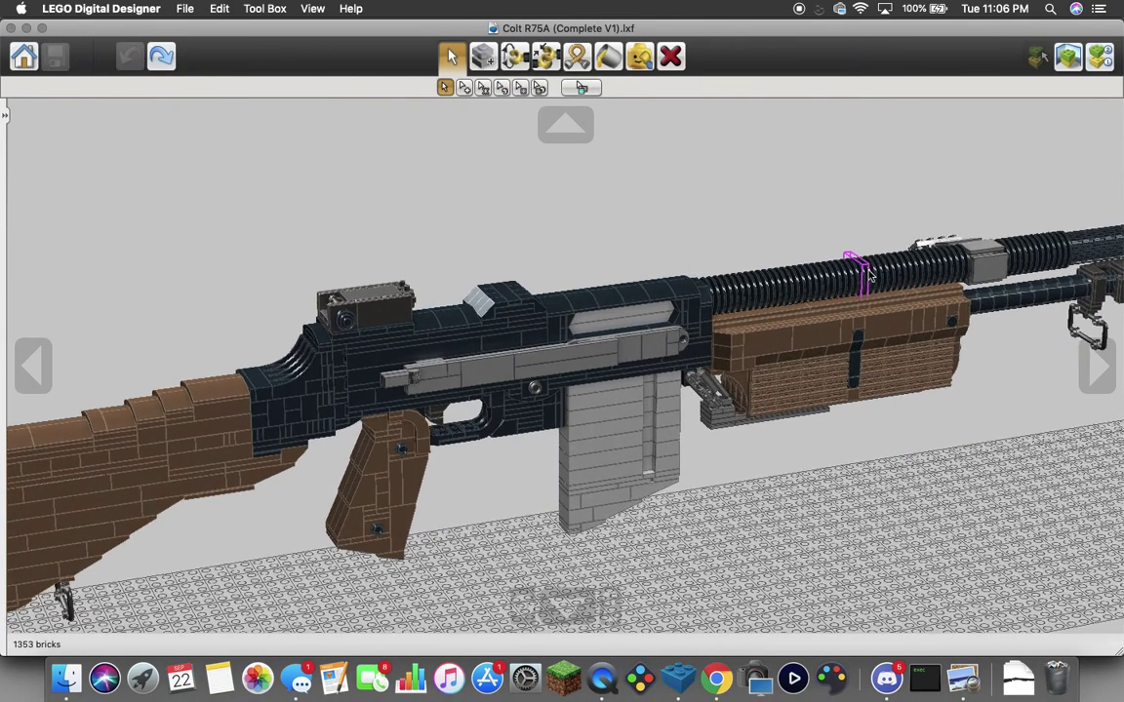
Examine the barrel, the grey cylinder mount, the front sight and the folded bipod from both sides and up close
right_click(873, 274)
left_click_drag(878, 271, 640, 329)
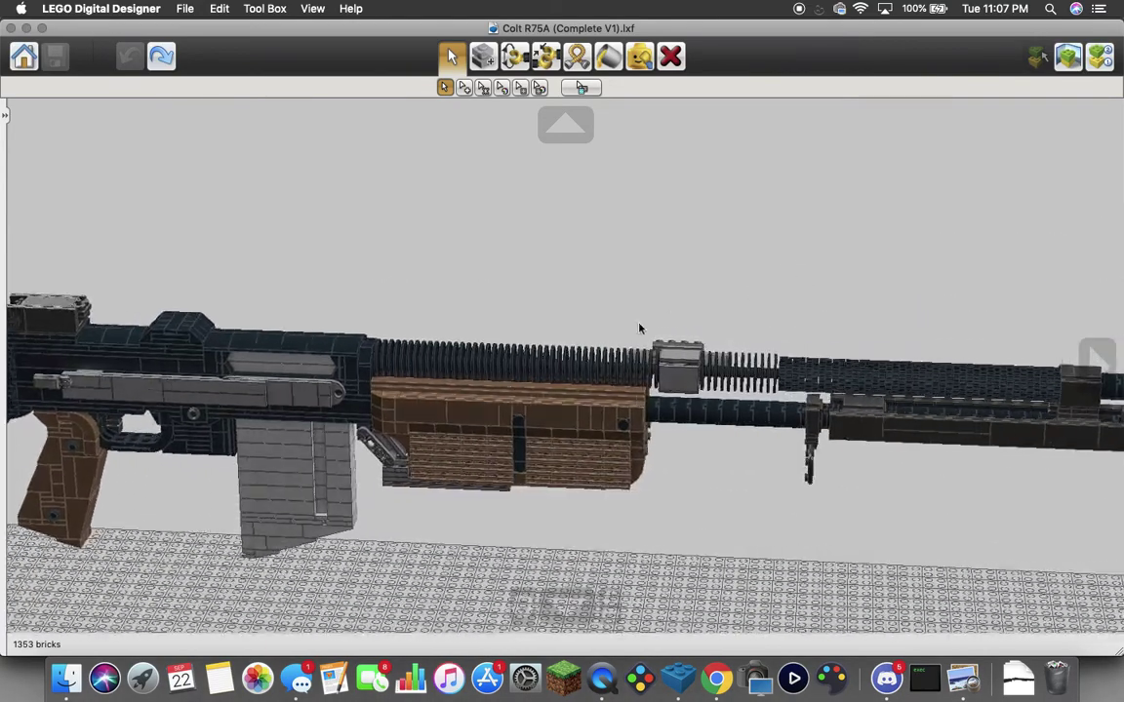
left_click_drag(767, 372, 490, 388)
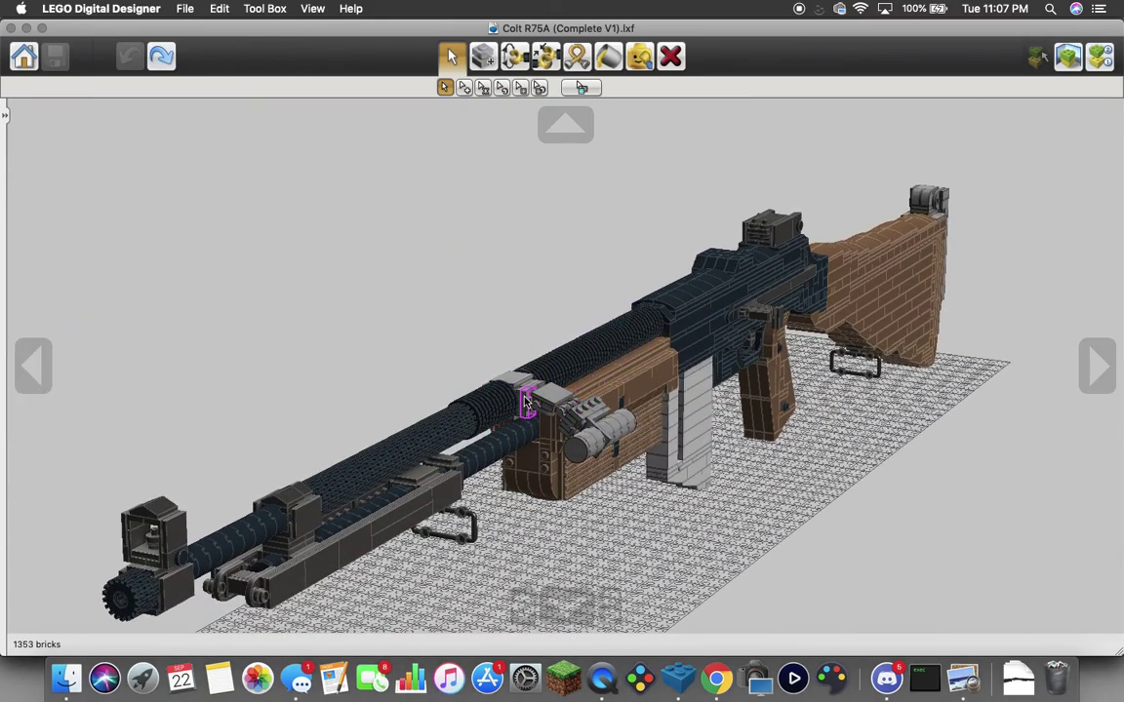
scroll(548, 400, "up", 5)
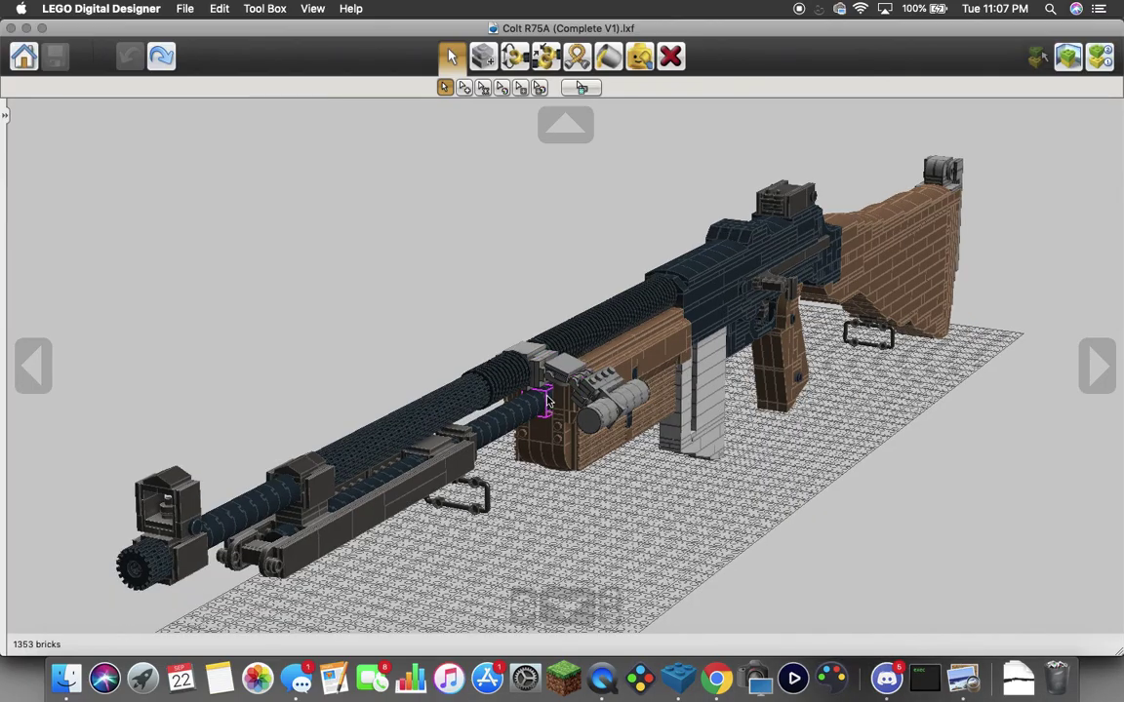
left_click_drag(548, 401, 489, 420)
scroll(488, 420, "down", 4)
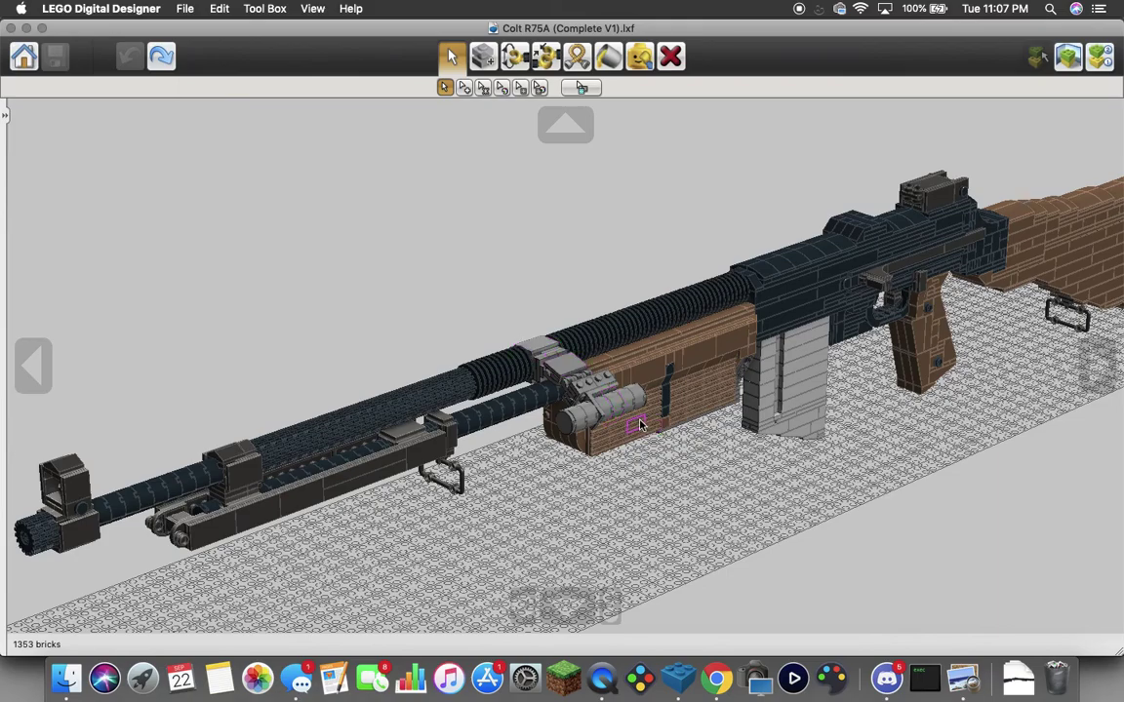
right_click(315, 501)
scroll(332, 509, "up", 4)
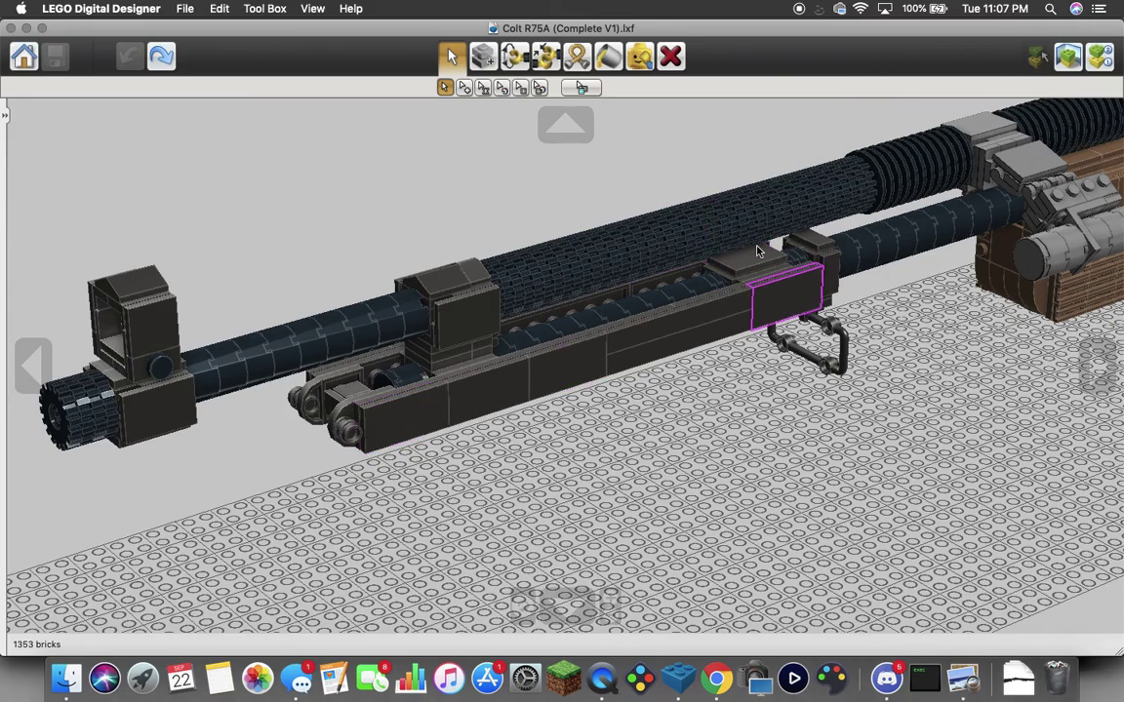
left_click_drag(558, 337, 366, 409)
mouse_move(566, 377)
left_mouse_down()
mouse_move(532, 409)
mouse_move(566, 379)
left_mouse_up()
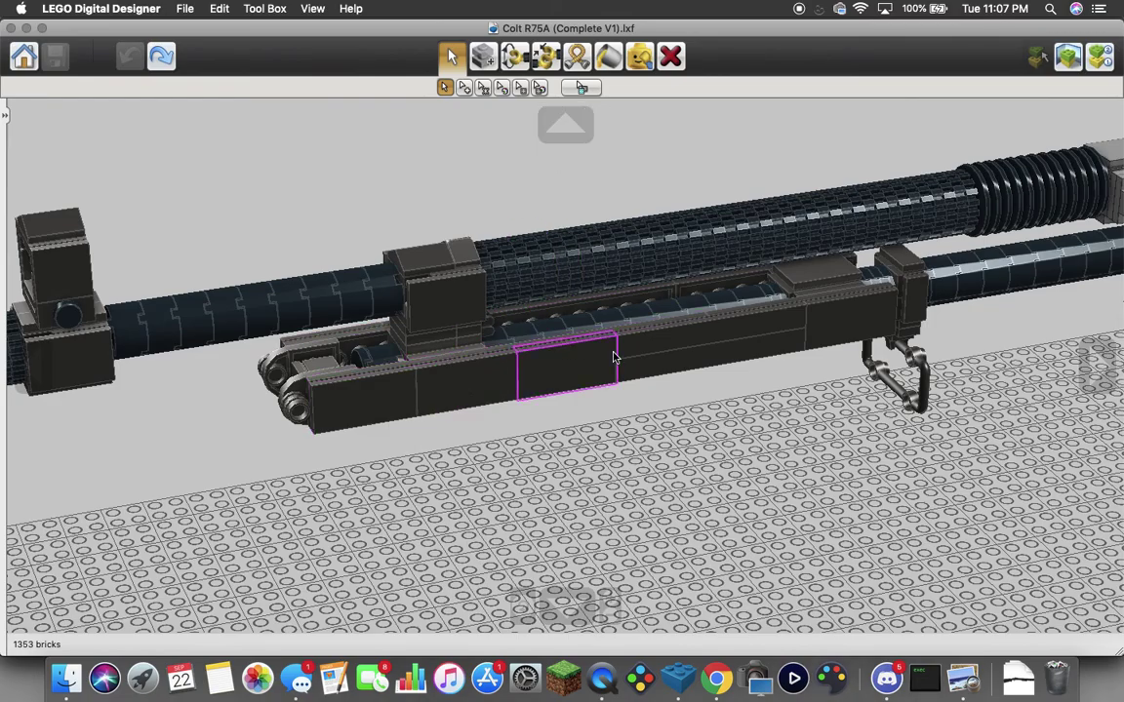
scroll(614, 353, "down", 6)
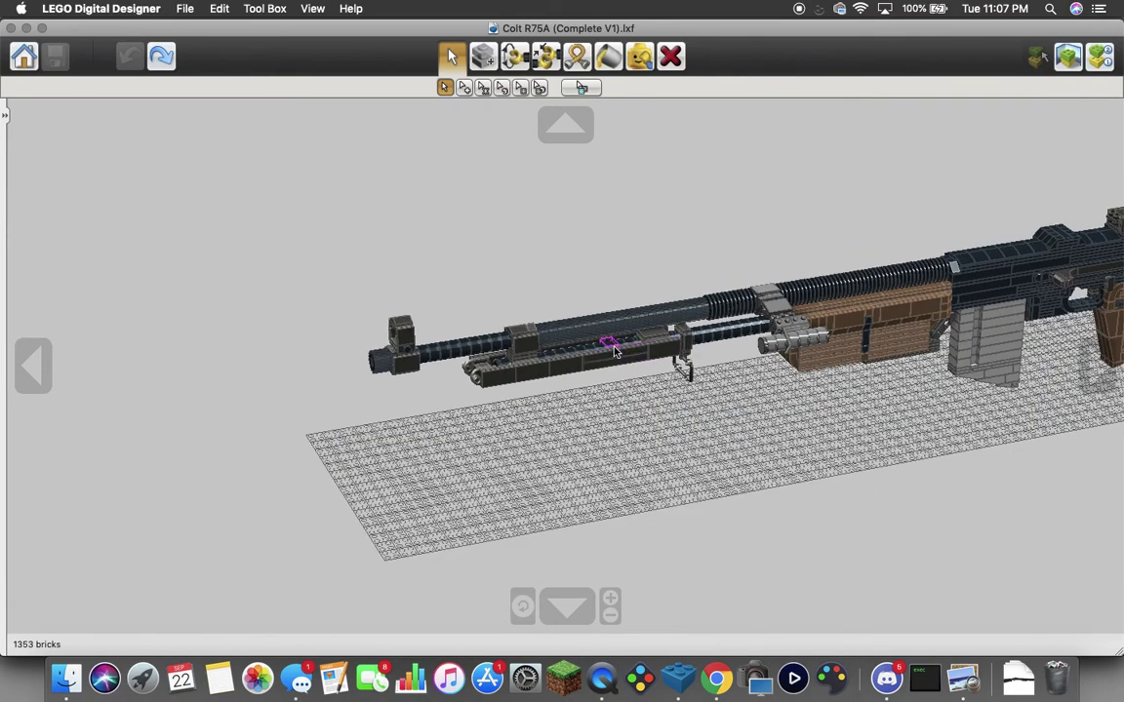
Examine the brown handguard from both sides and below, including the grey bracket beneath it, and inspect the whole model from either side
scroll(868, 361, "up", 5)
left_click_drag(864, 379, 795, 291)
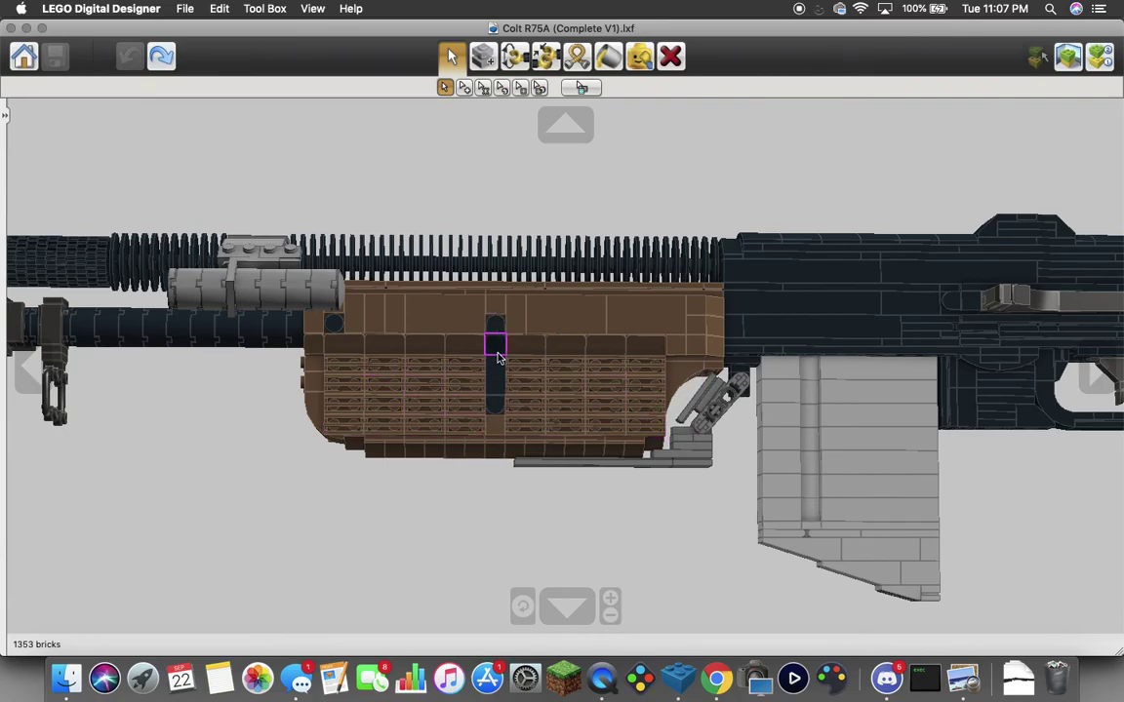
left_click_drag(494, 401, 865, 426)
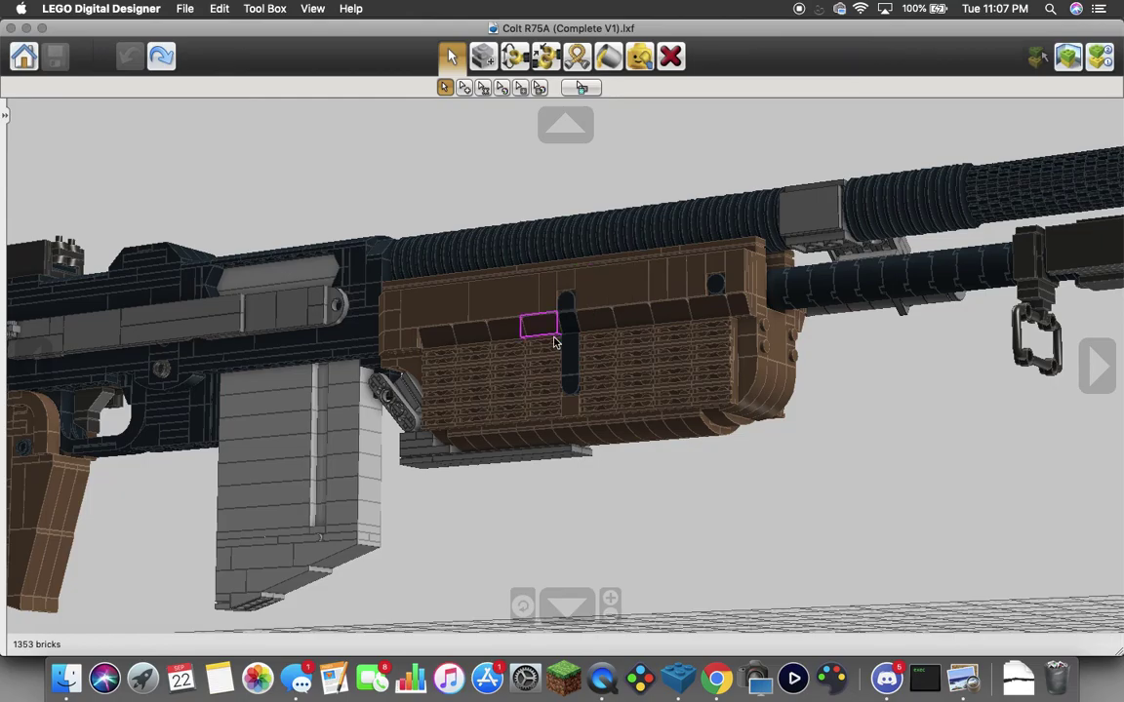
left_click_drag(530, 452, 625, 357)
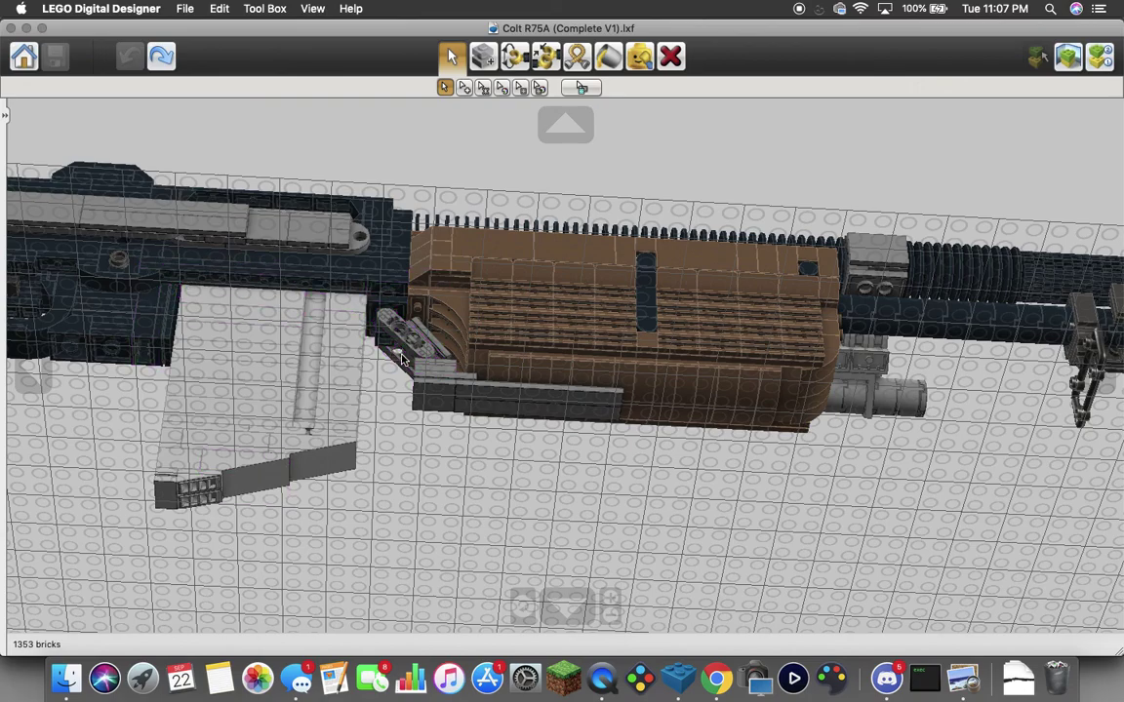
left_click_drag(314, 426, 473, 572)
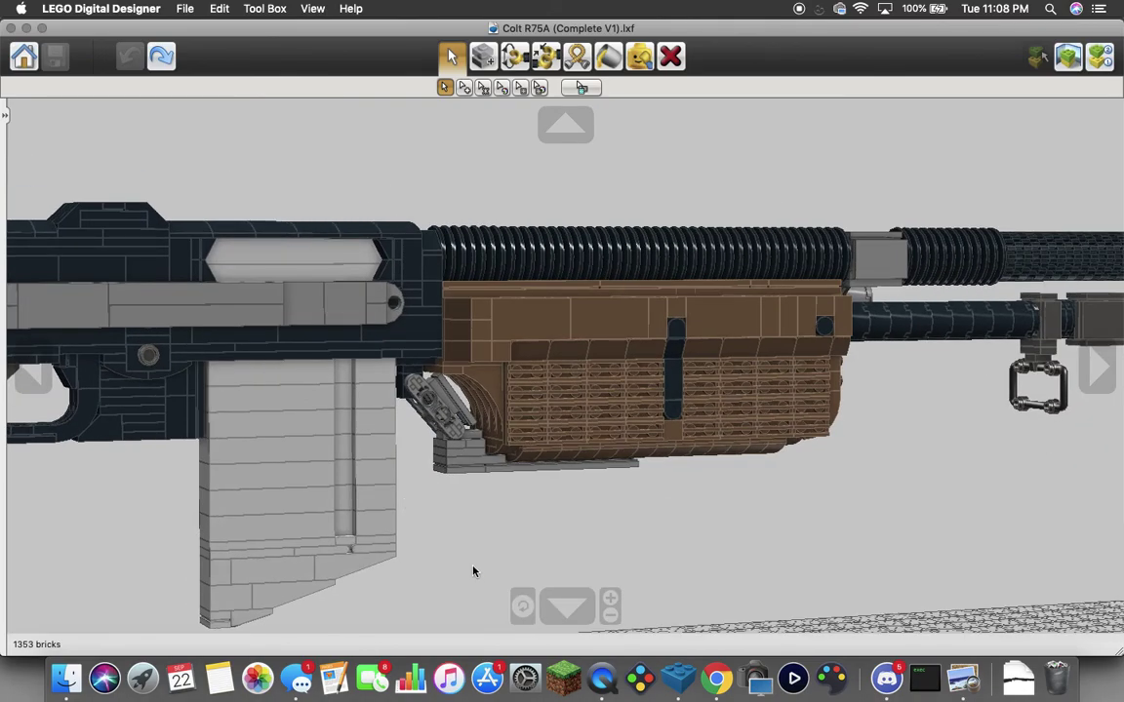
scroll(473, 572, "down", 10)
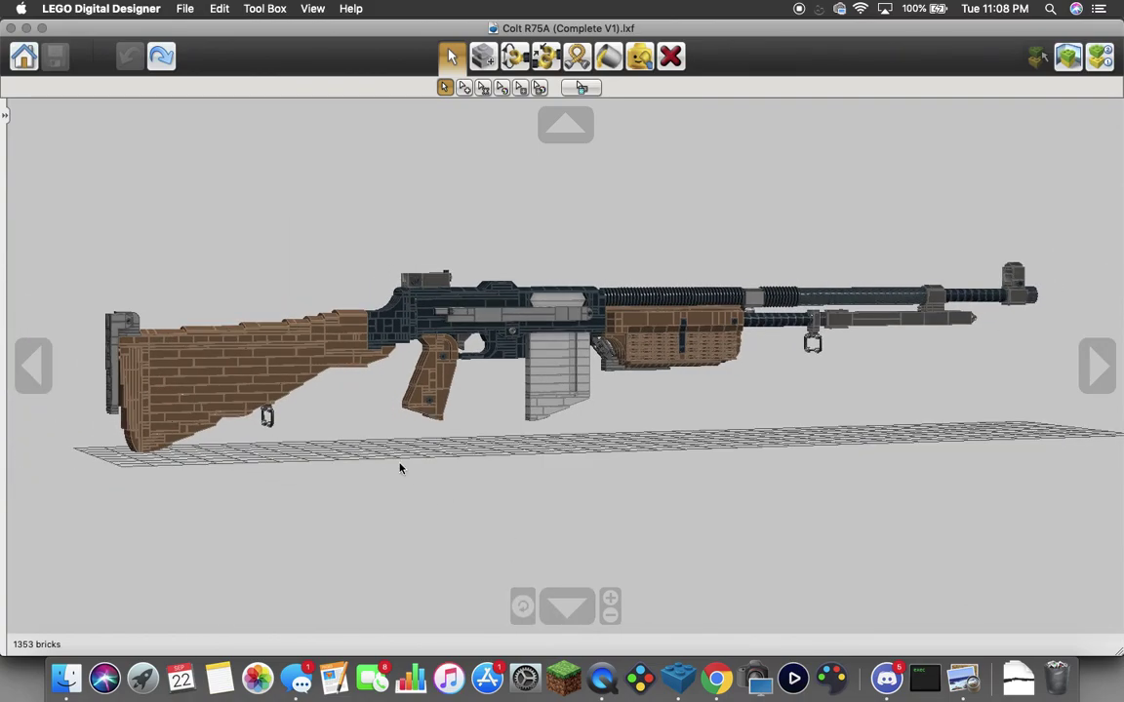
left_click_drag(399, 469, 256, 522)
left_click_drag(849, 494, 608, 458)
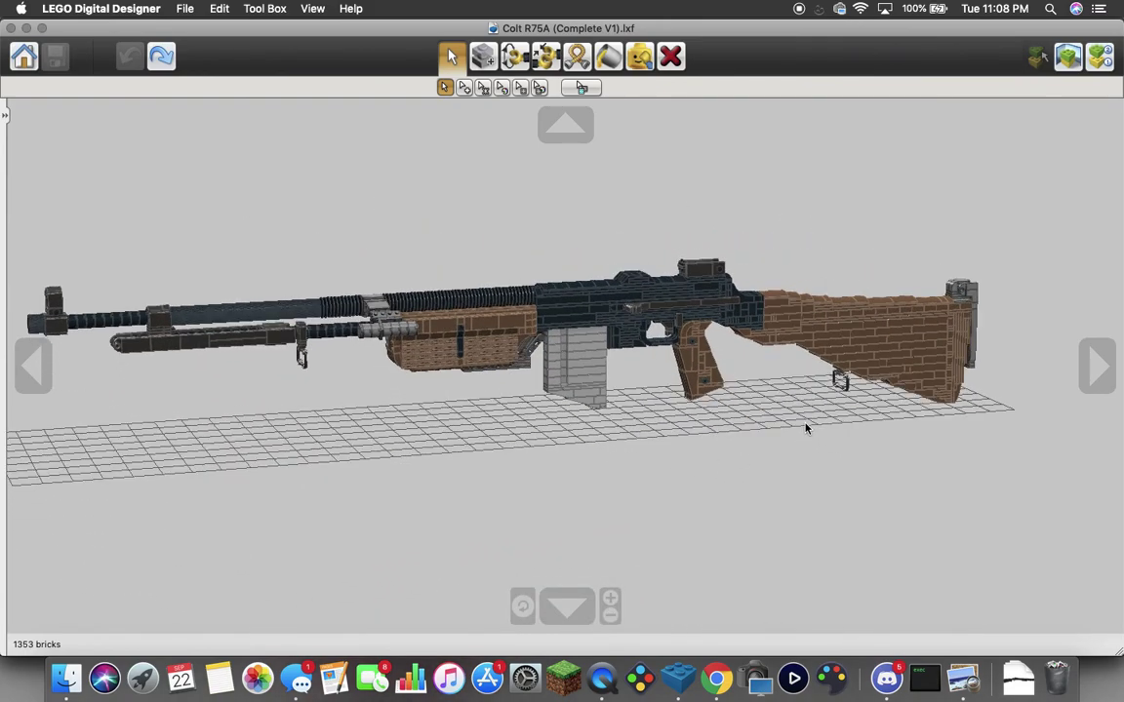
left_click_drag(806, 427, 850, 452)
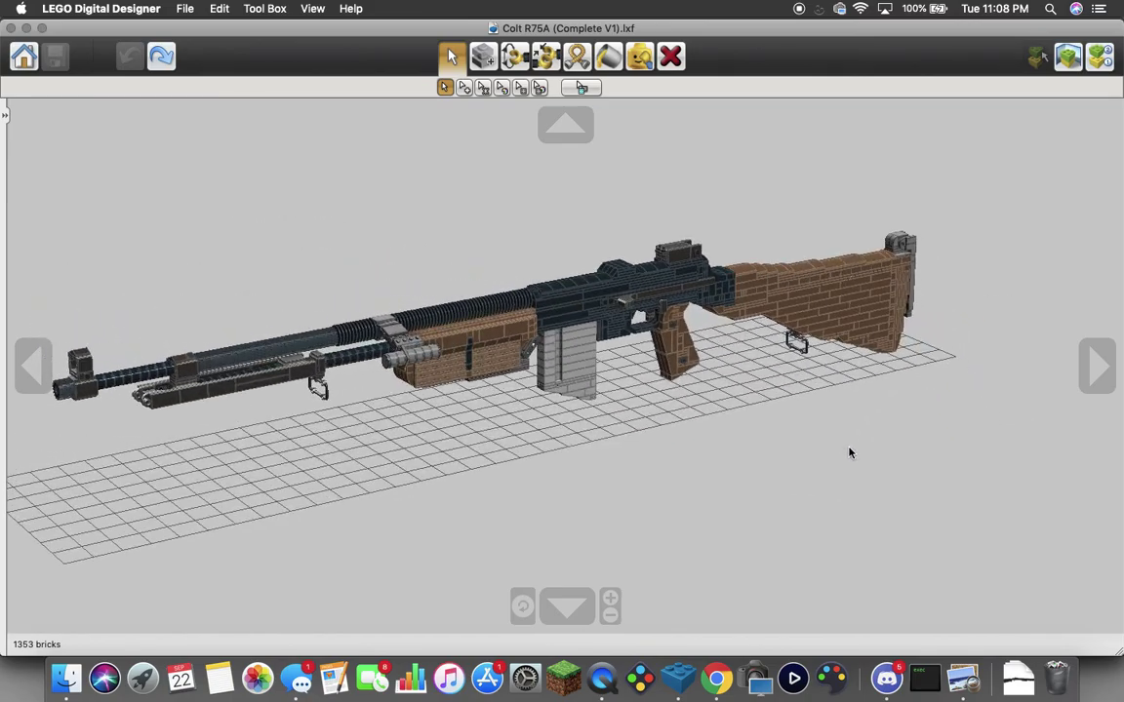